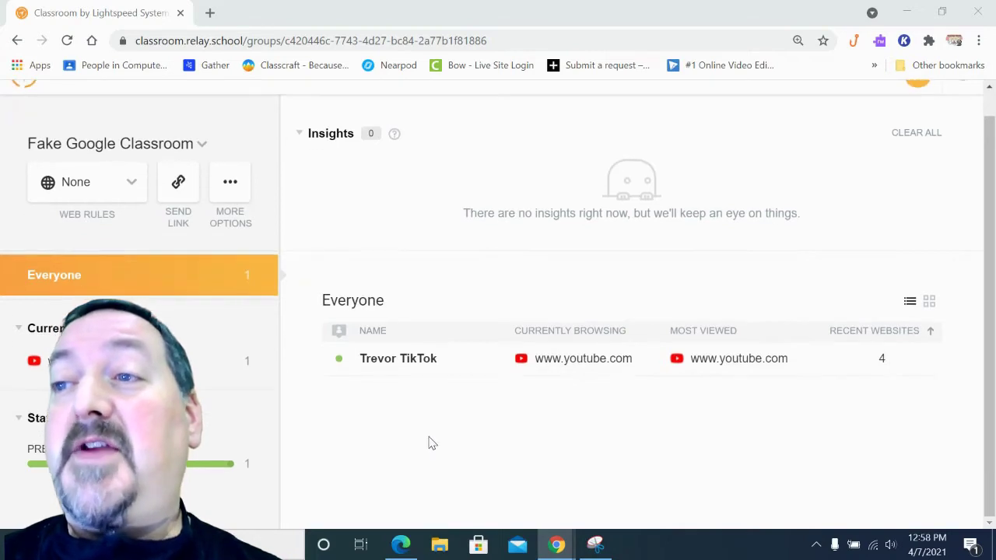
Switch the class view to a heat-map grid showing every student's live screen, then return to the list
{"action": "scroll", "coordinate": [444, 435], "scroll_direction": "down", "scroll_amount": 1}
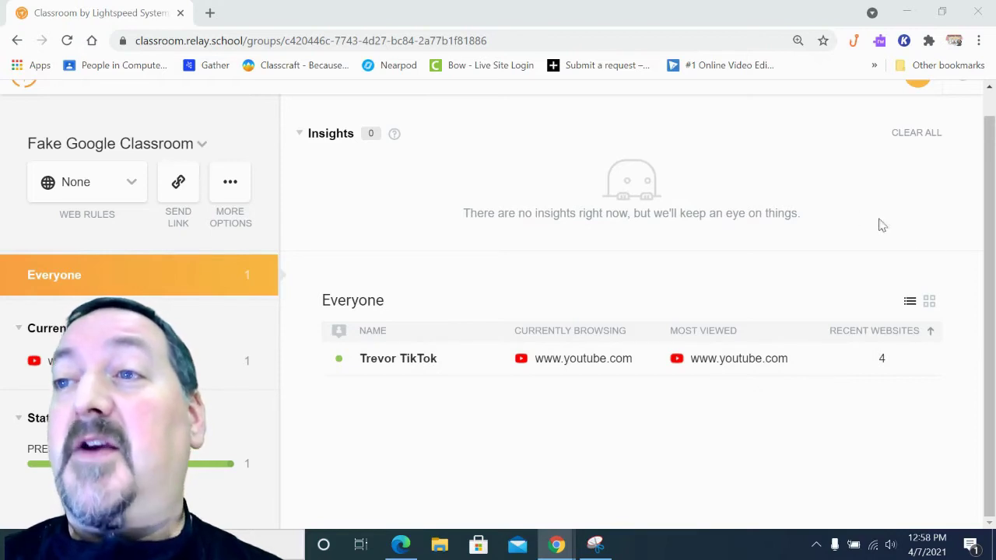
{"action": "left_click", "coordinate": [930, 303]}
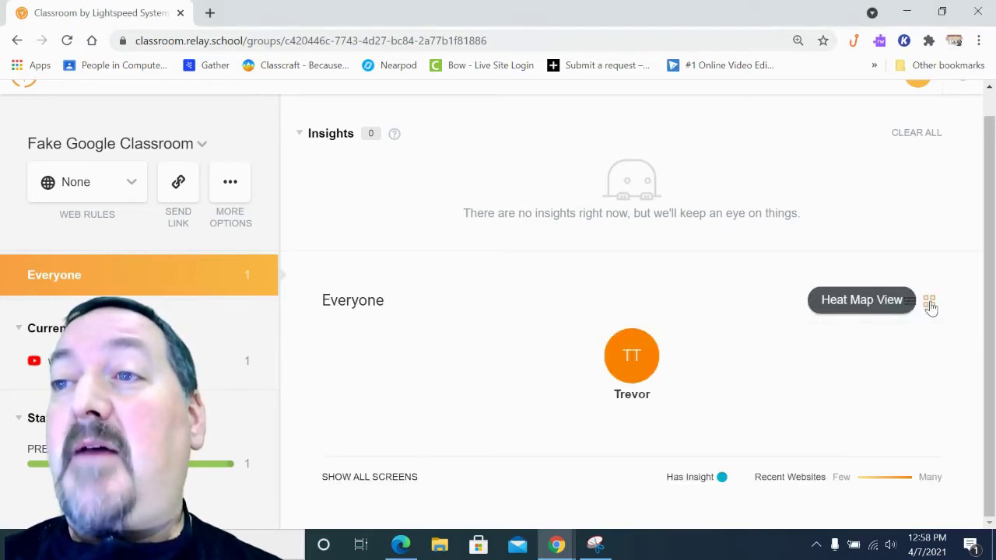
{"action": "left_click", "coordinate": [377, 477]}
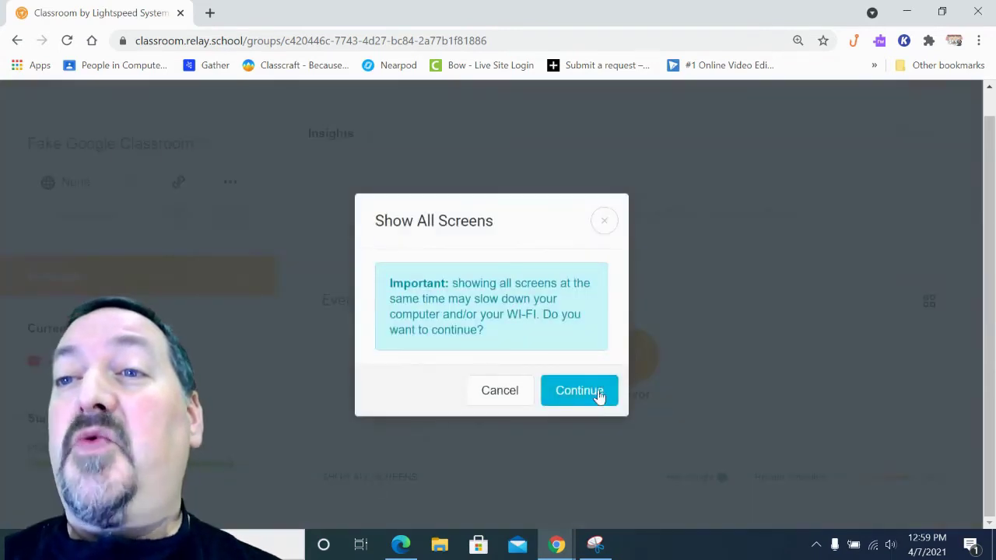
{"action": "left_click", "coordinate": [580, 391]}
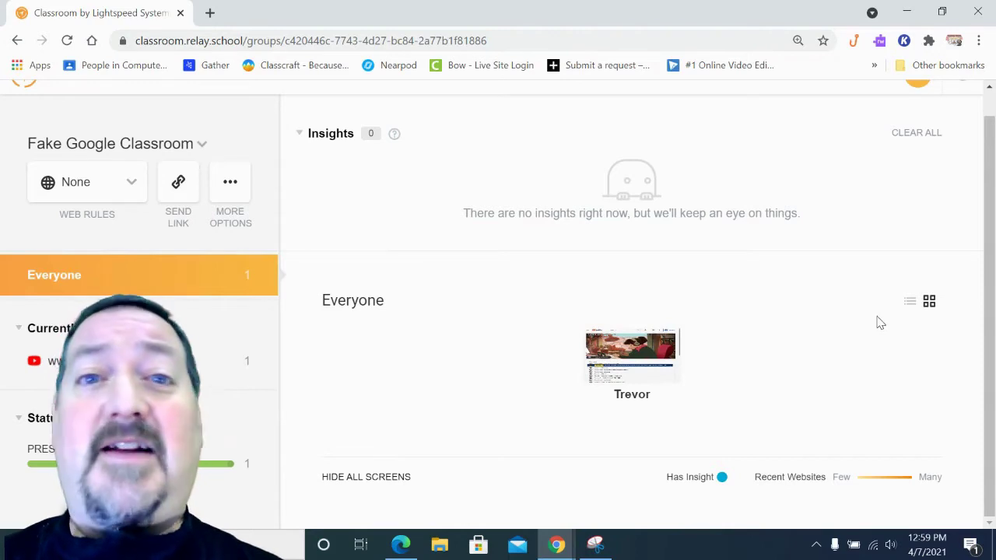
{"action": "left_click", "coordinate": [910, 302]}
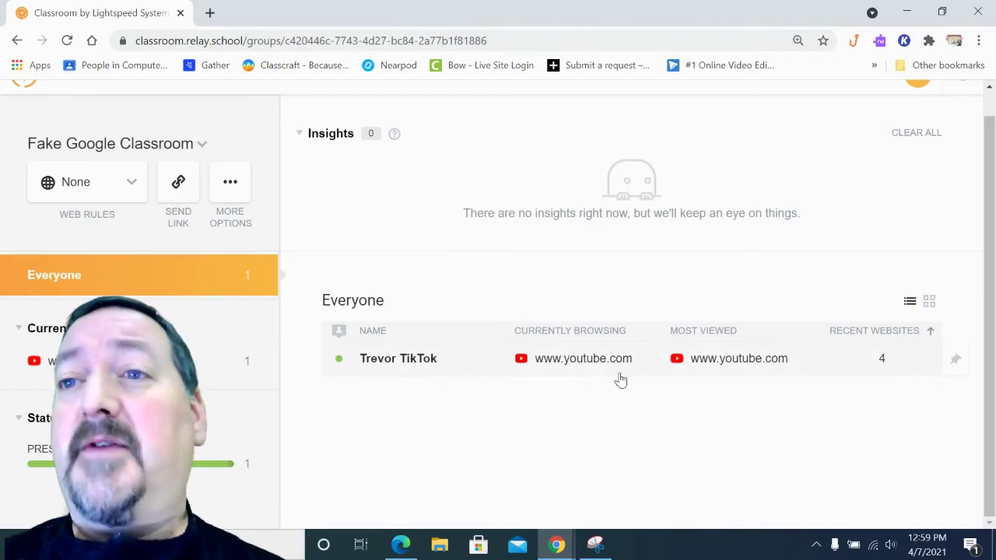
Open the test student's details and lock, then unlock, their screen
{"action": "left_click", "coordinate": [477, 369]}
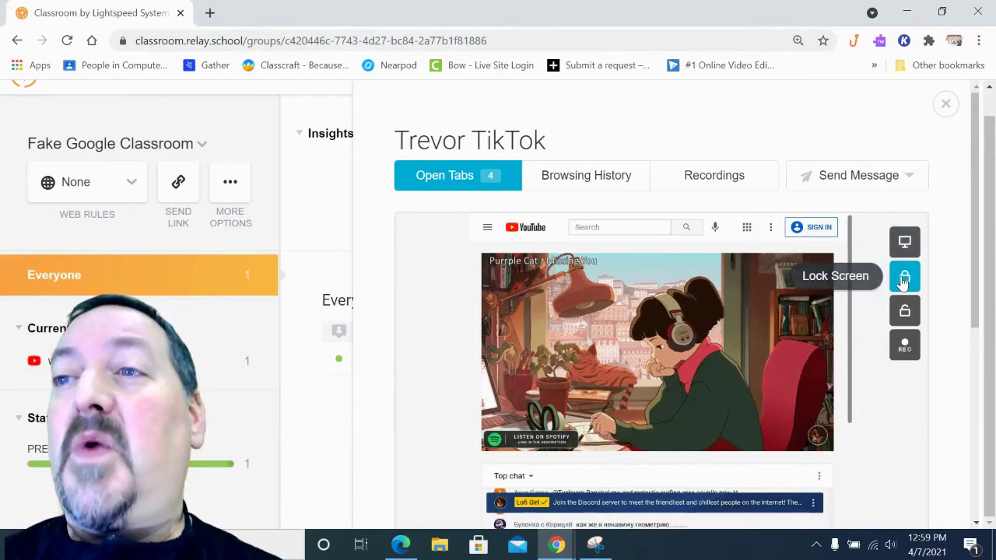
{"action": "left_click", "coordinate": [903, 282]}
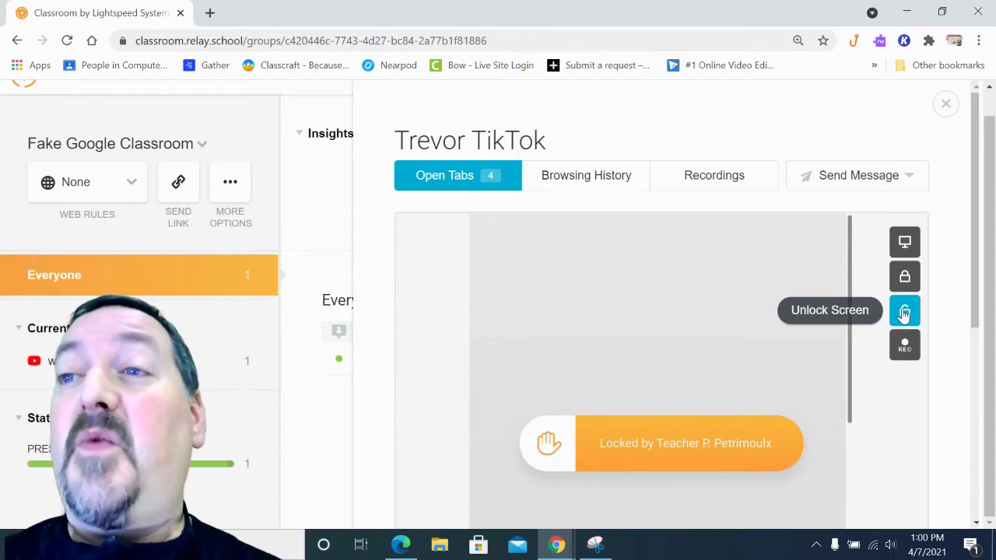
{"action": "left_click", "coordinate": [905, 314]}
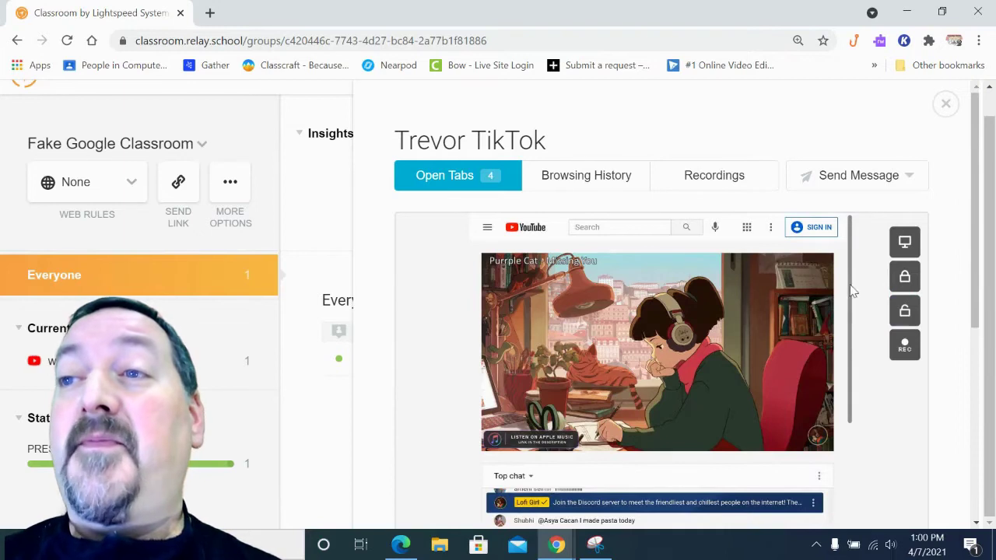
Share the test student's screen with all students, stop the share, and close their details panel
{"action": "left_click", "coordinate": [905, 242]}
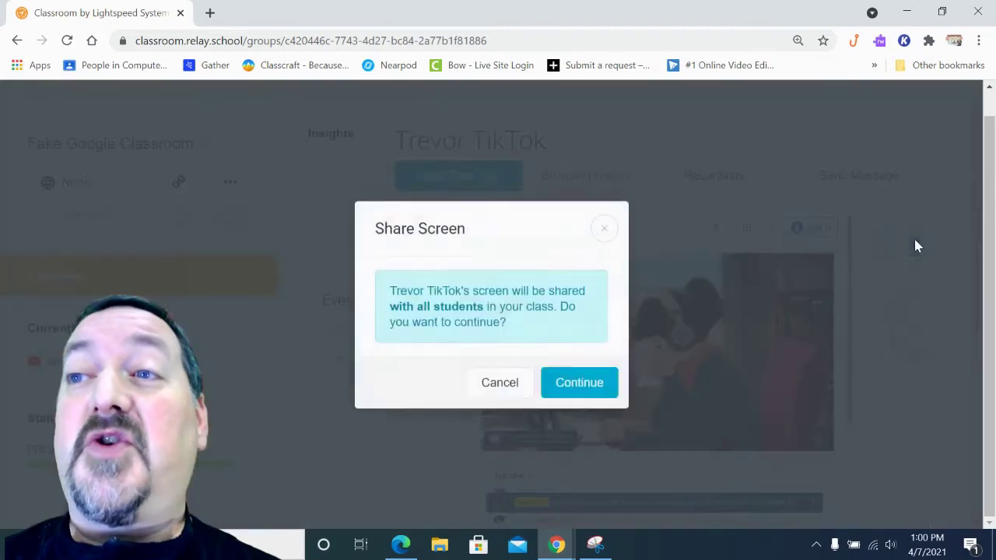
{"action": "left_click", "coordinate": [594, 384]}
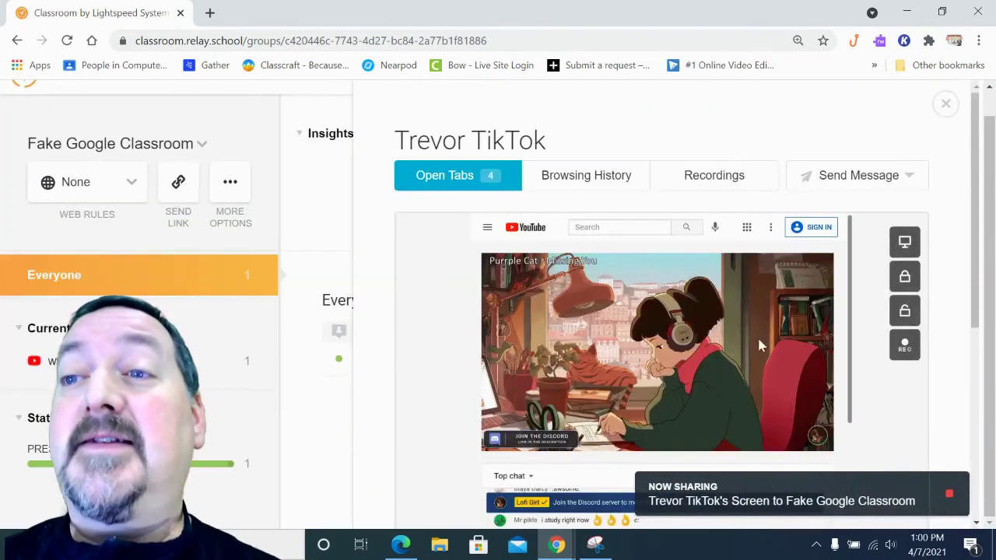
{"action": "left_click", "coordinate": [950, 496]}
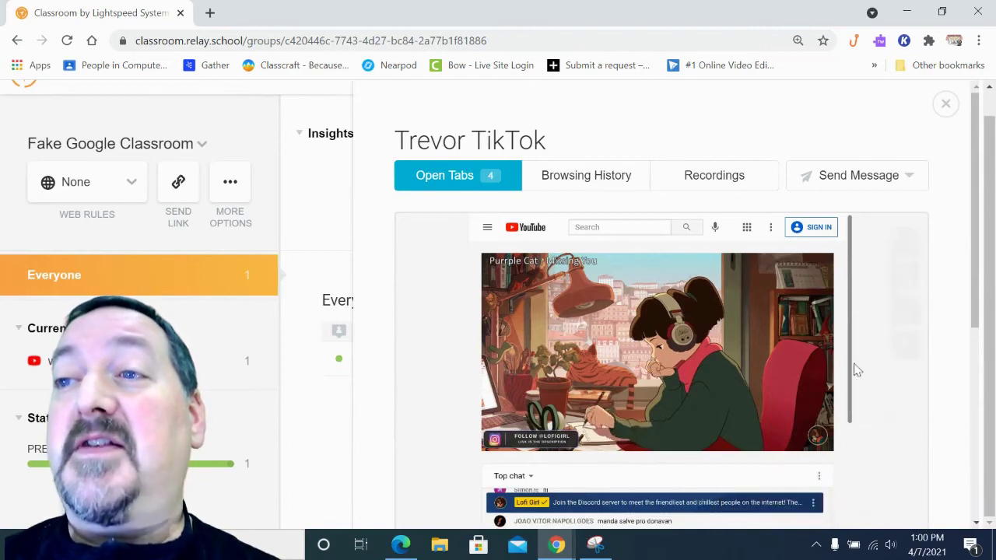
{"action": "mouse_move", "coordinate": [903, 242]}
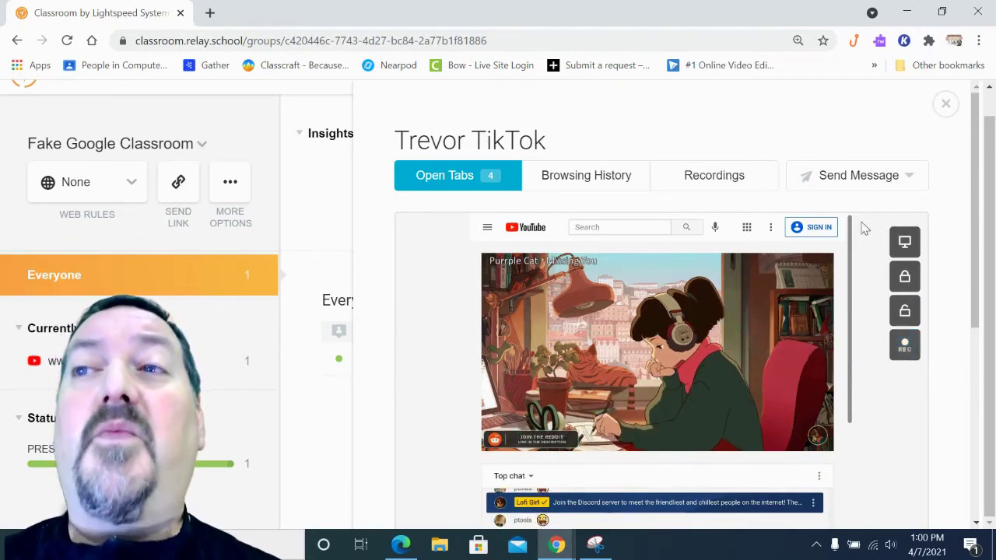
{"action": "left_click", "coordinate": [947, 106]}
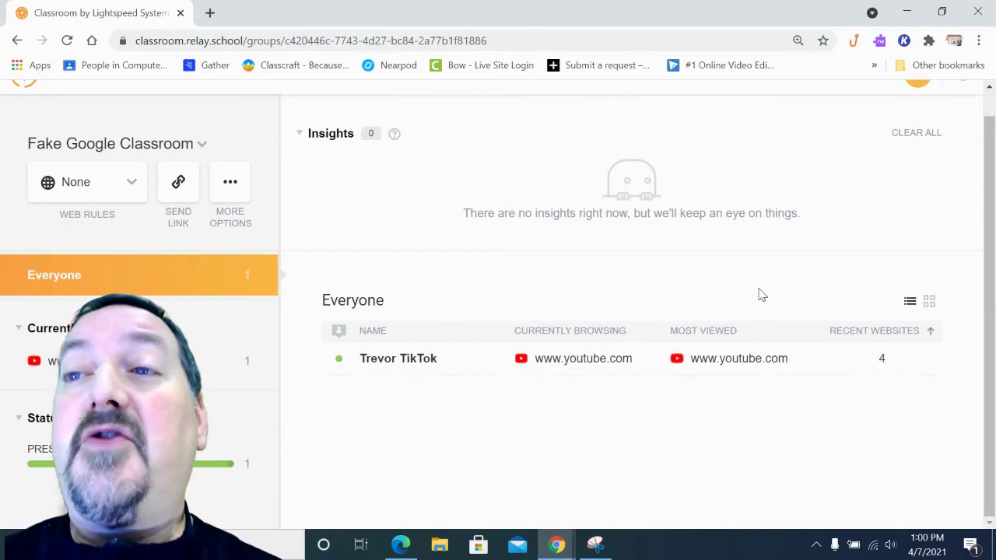
Review the student's browsing history of six visited sites, then check today's empty Recordings tab
{"action": "left_click", "coordinate": [582, 362]}
{"action": "left_click", "coordinate": [718, 178]}
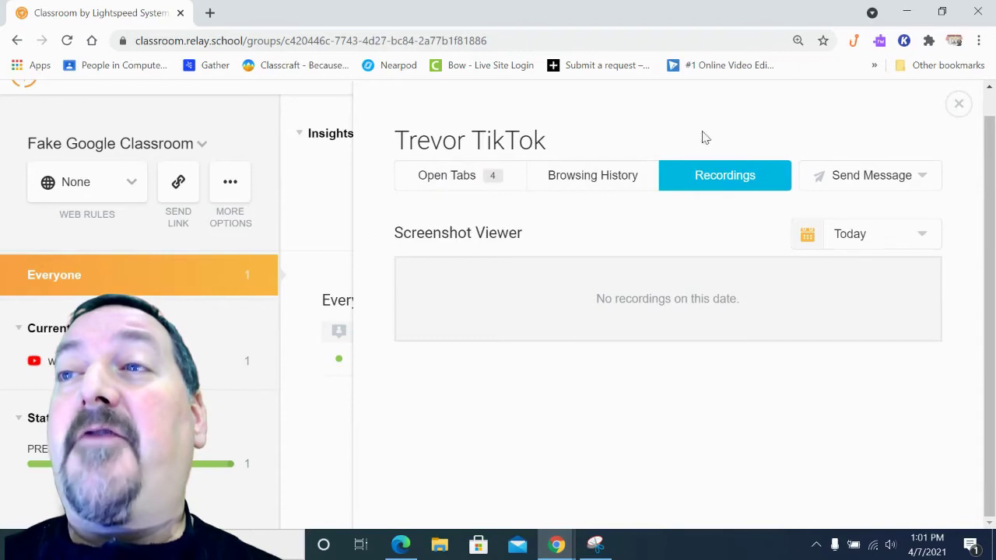
{"action": "left_click", "coordinate": [959, 103]}
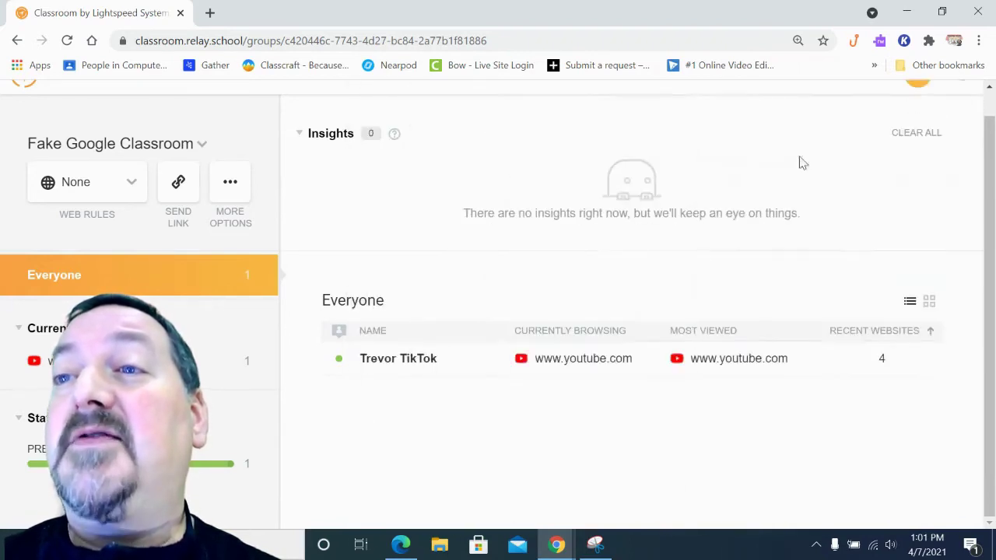
{"action": "left_click", "coordinate": [467, 366]}
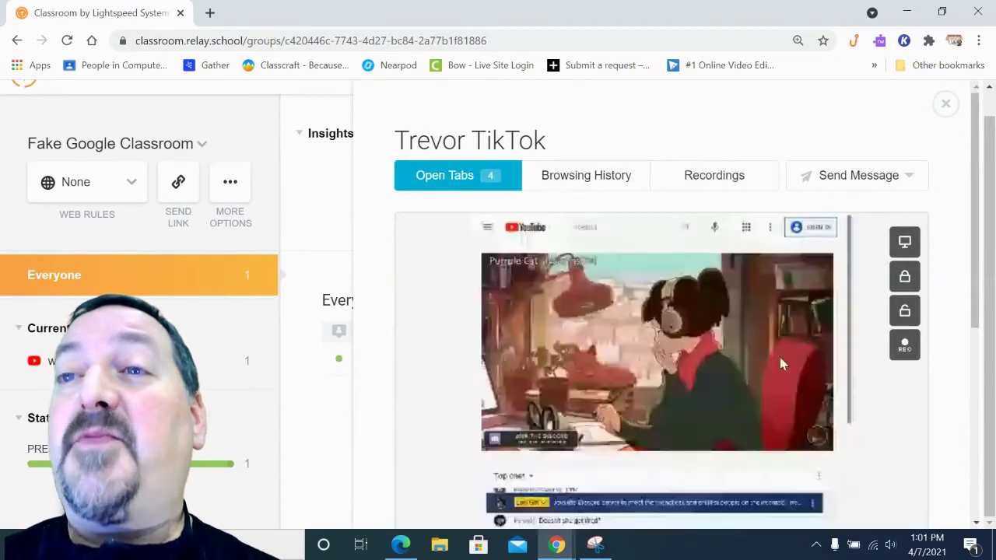
{"action": "left_click", "coordinate": [586, 179]}
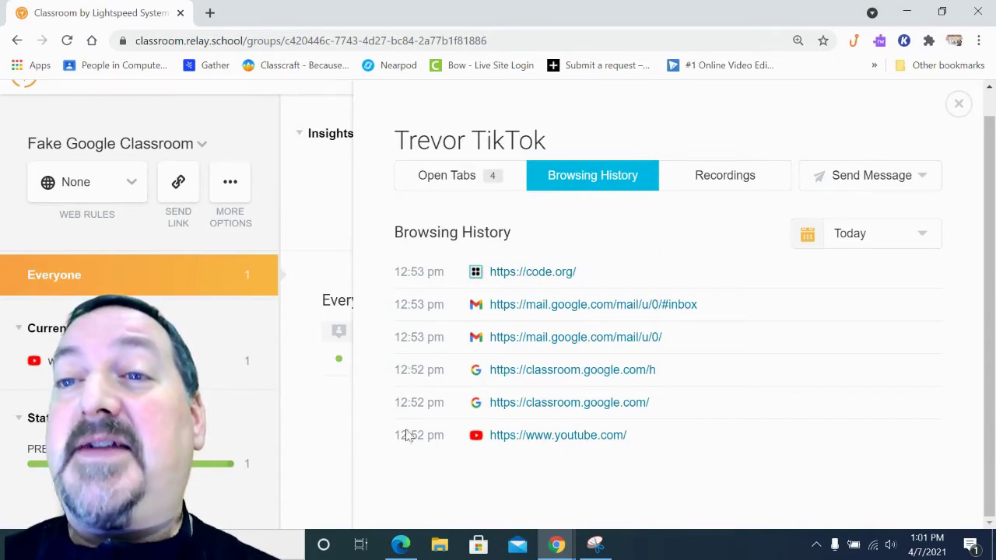
{"action": "left_click", "coordinate": [736, 177]}
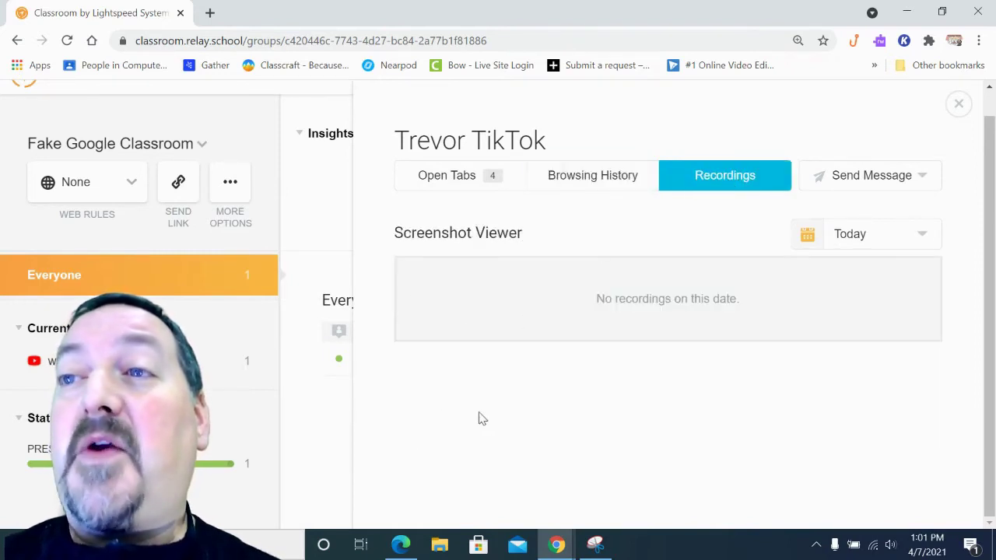
Send the student the custom message 'hey kiddo good job' and go back to their Open Tabs
{"action": "left_click", "coordinate": [919, 181]}
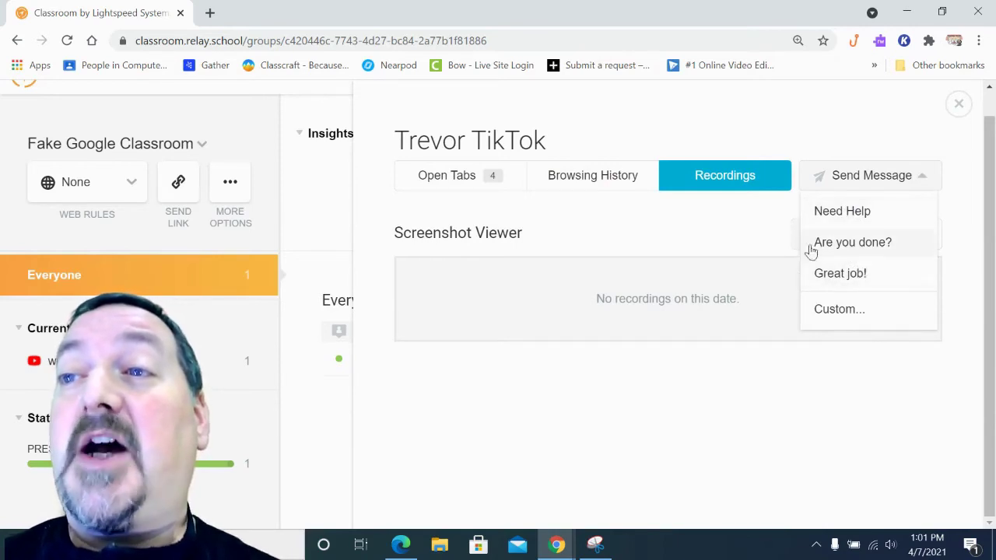
{"action": "left_click", "coordinate": [834, 311]}
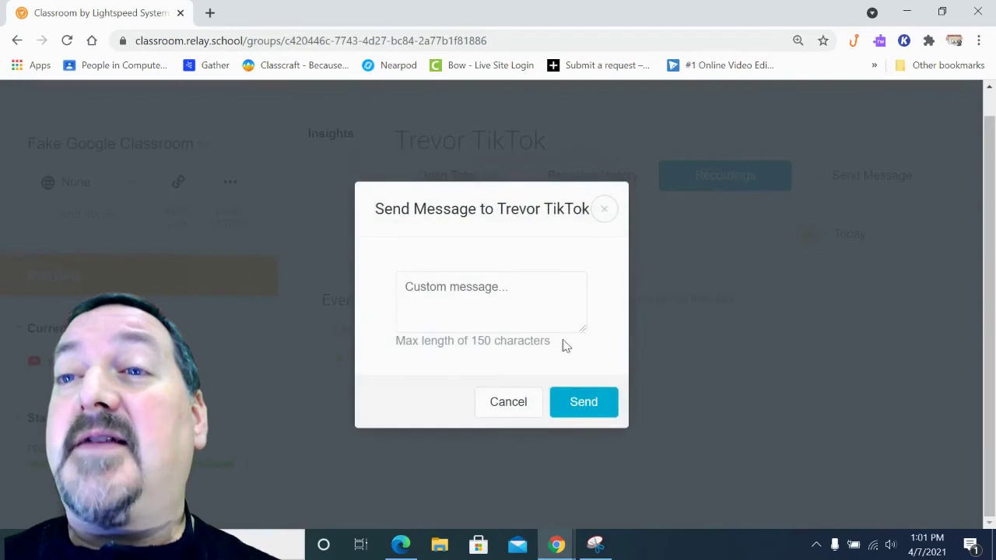
{"action": "left_click", "coordinate": [515, 307]}
{"action": "type", "text": "hey kiddo good job!"}
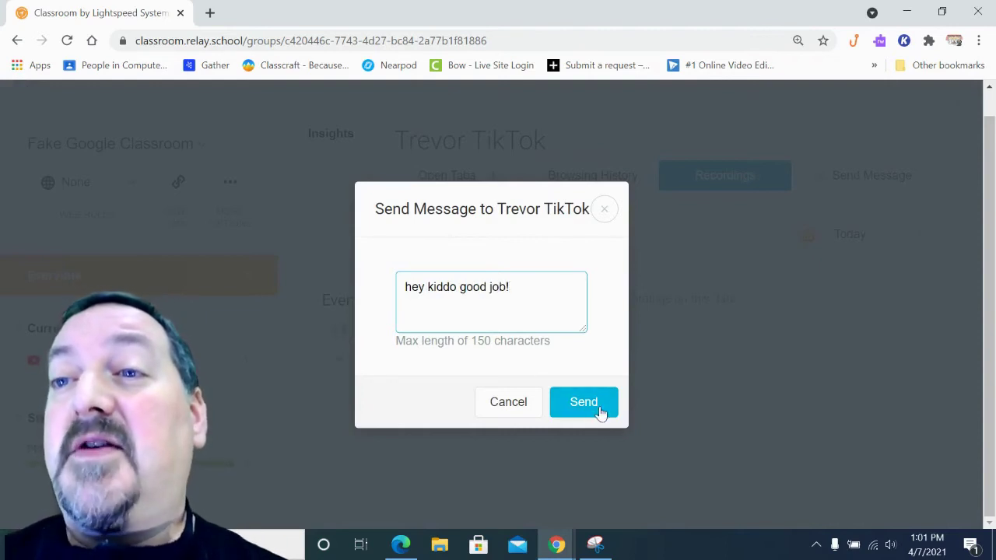
{"action": "left_click", "coordinate": [600, 410]}
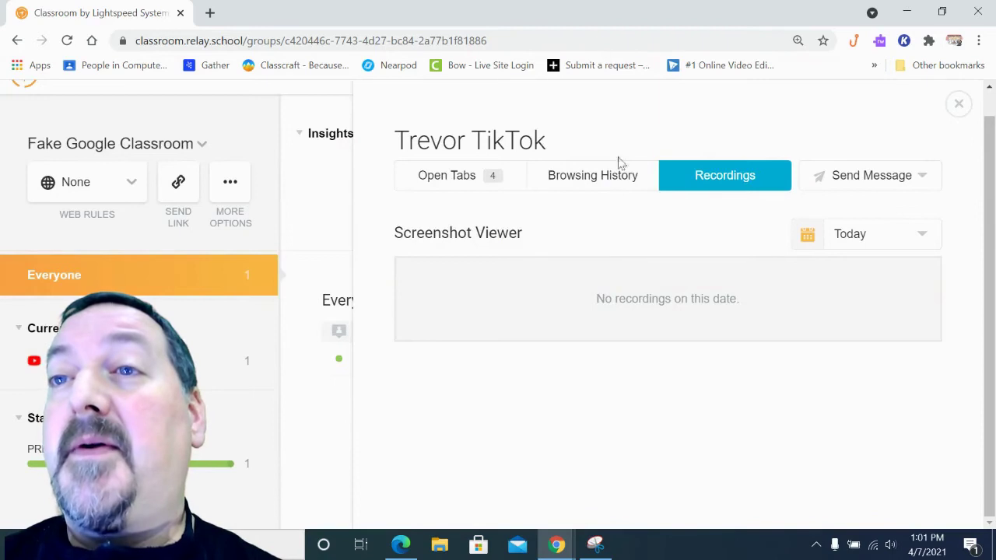
{"action": "left_click", "coordinate": [425, 180]}
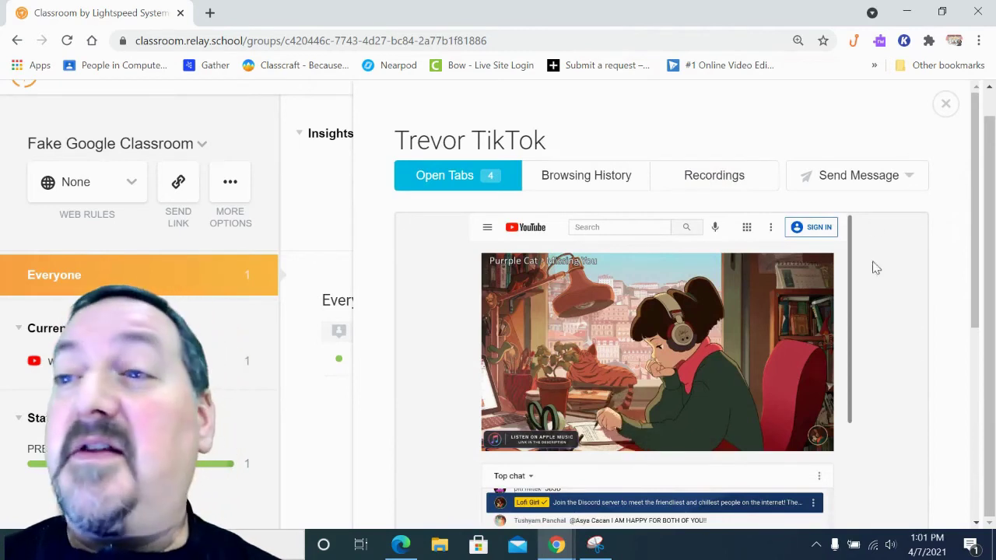
{"action": "mouse_move", "coordinate": [766, 400]}
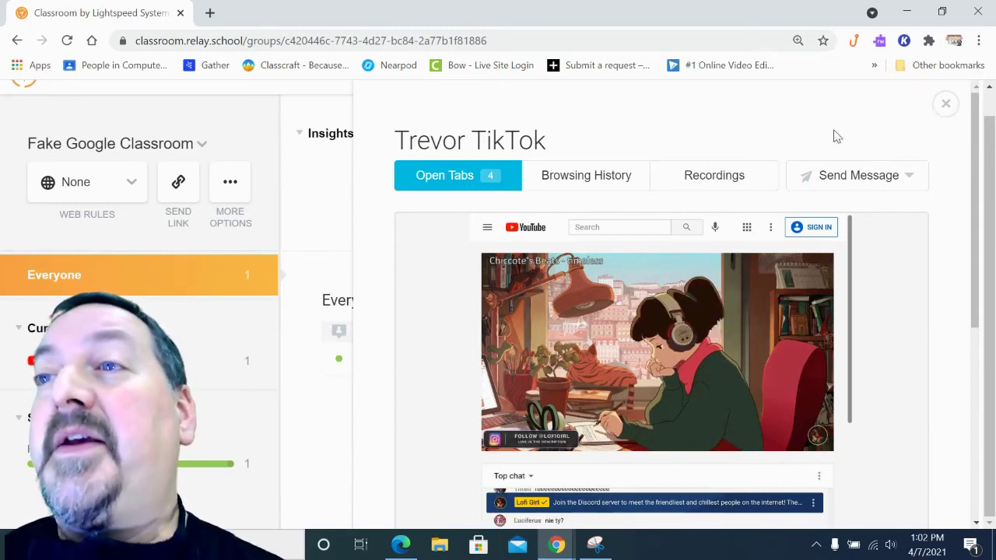
{"action": "mouse_move", "coordinate": [879, 238]}
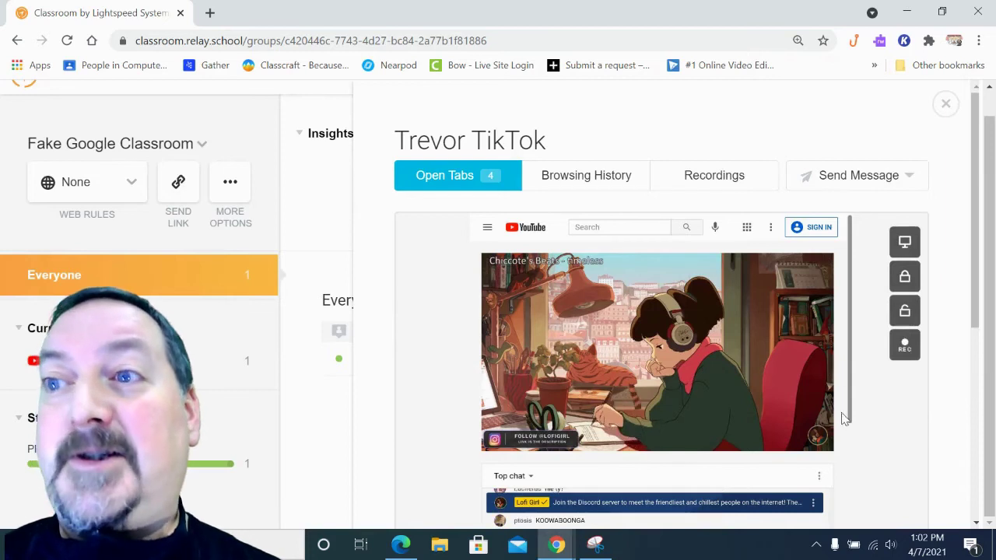
{"action": "scroll", "coordinate": [867, 399], "scroll_direction": "down", "scroll_amount": 1}
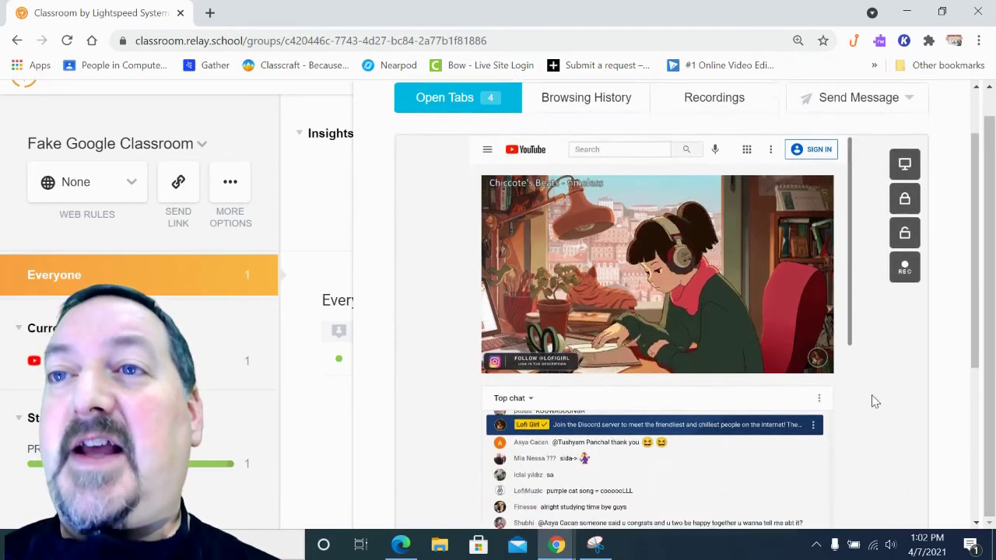
{"action": "scroll", "coordinate": [887, 382], "scroll_direction": "down", "scroll_amount": 2}
{"action": "scroll", "coordinate": [896, 327], "scroll_direction": "down", "scroll_amount": 1}
{"action": "scroll", "coordinate": [879, 275], "scroll_direction": "down", "scroll_amount": 1}
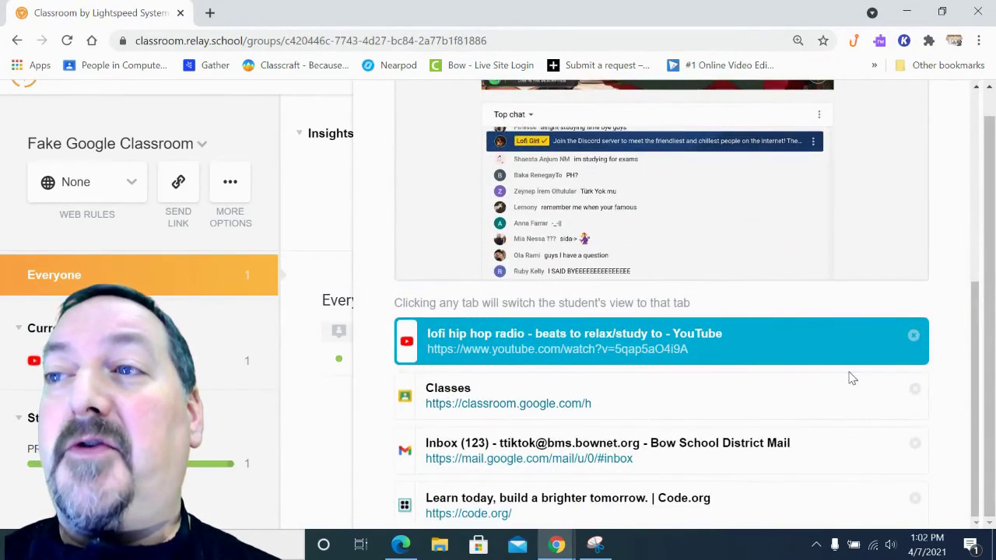
{"action": "scroll", "coordinate": [652, 245], "scroll_direction": "down", "scroll_amount": 5}
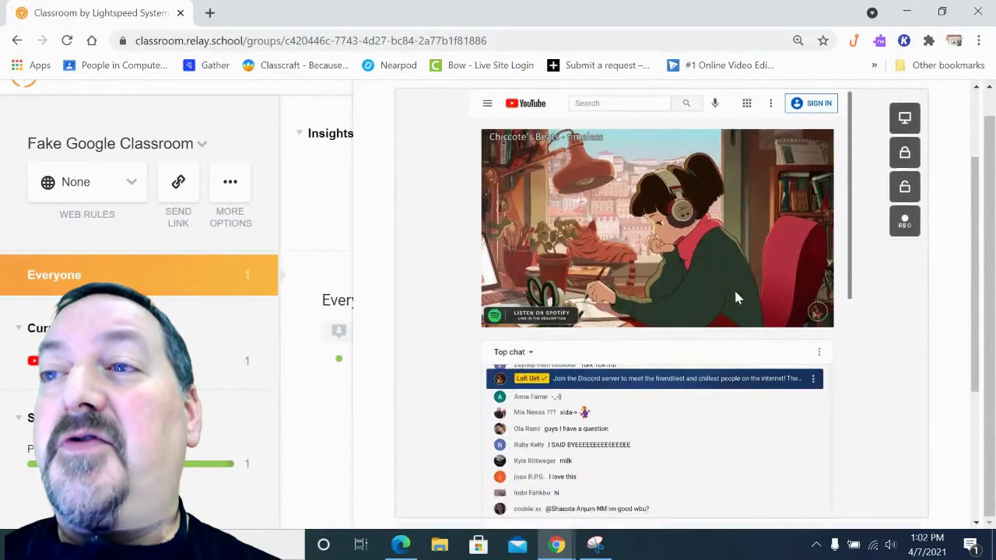
{"action": "scroll", "coordinate": [751, 311], "scroll_direction": "down", "scroll_amount": 1}
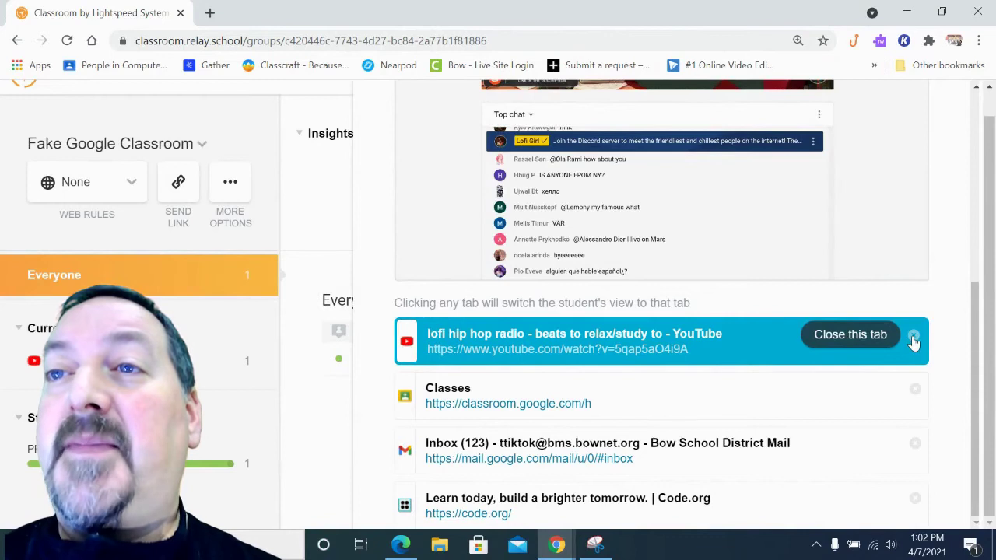
{"action": "scroll", "coordinate": [915, 343], "scroll_direction": "up", "scroll_amount": 4}
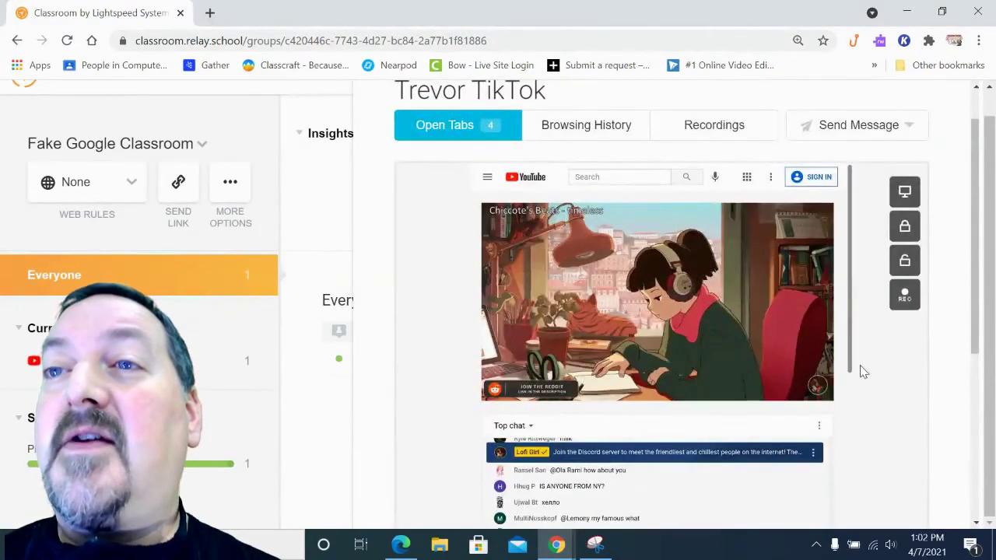
{"action": "scroll", "coordinate": [870, 355], "scroll_direction": "down", "scroll_amount": 4}
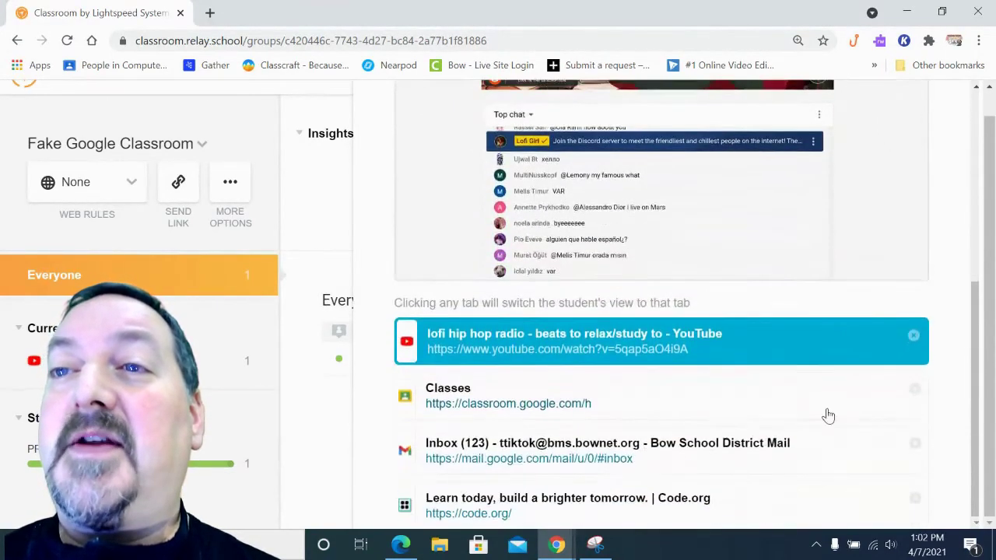
Close the student's 'lofi hip hop radio' YouTube tab from the Open Tabs list
{"action": "left_click", "coordinate": [915, 341]}
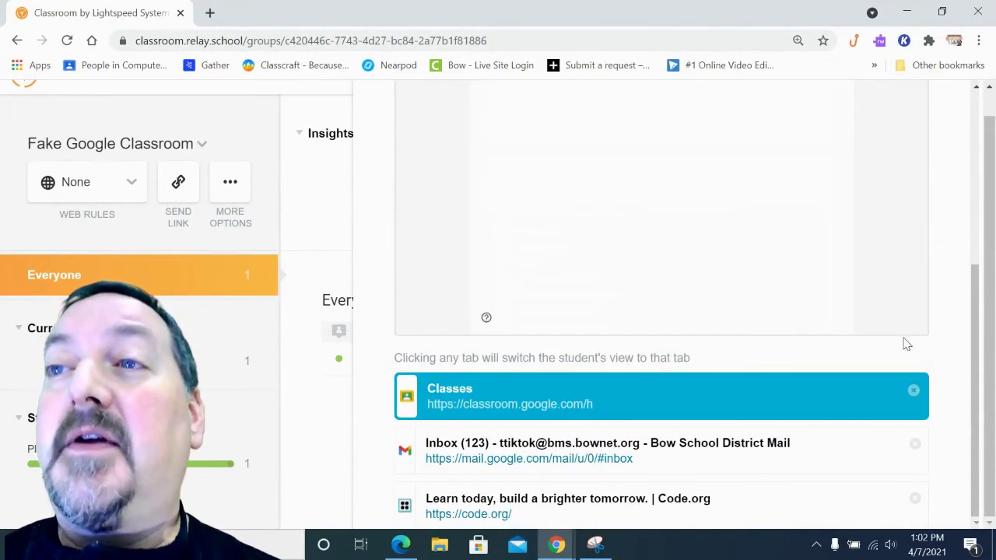
{"action": "scroll", "coordinate": [908, 345], "scroll_direction": "up", "scroll_amount": 1}
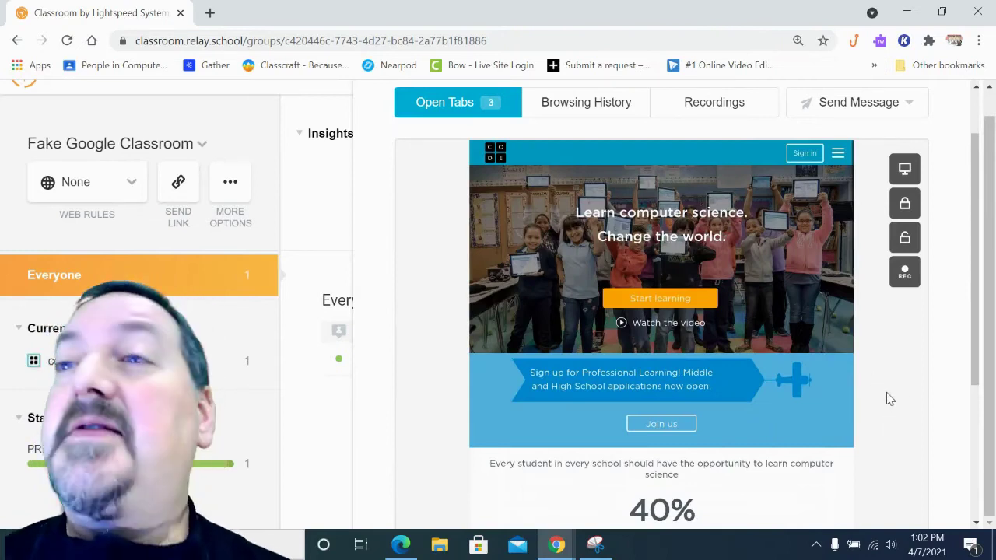
{"action": "scroll", "coordinate": [895, 412], "scroll_direction": "down", "scroll_amount": 3}
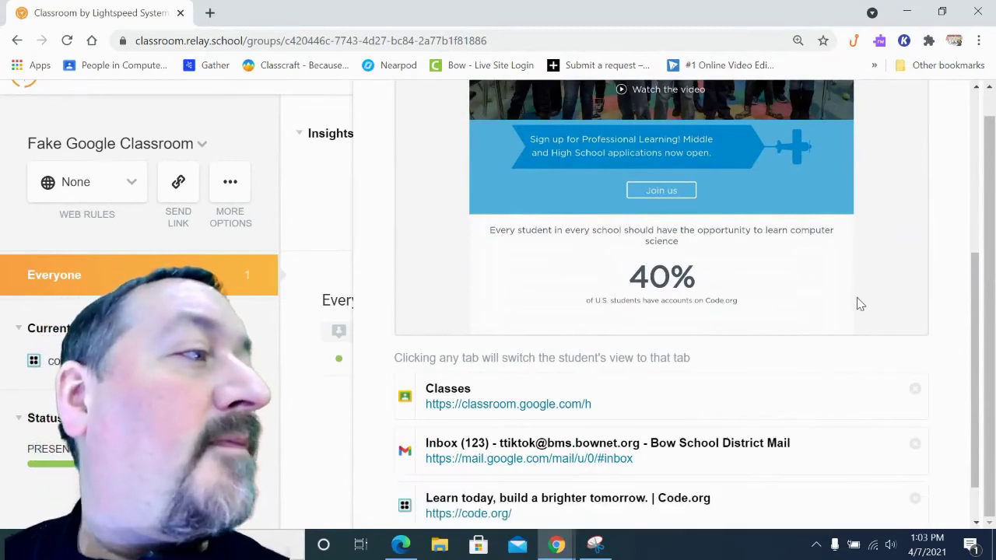
{"action": "scroll", "coordinate": [779, 350], "scroll_direction": "down", "scroll_amount": 1}
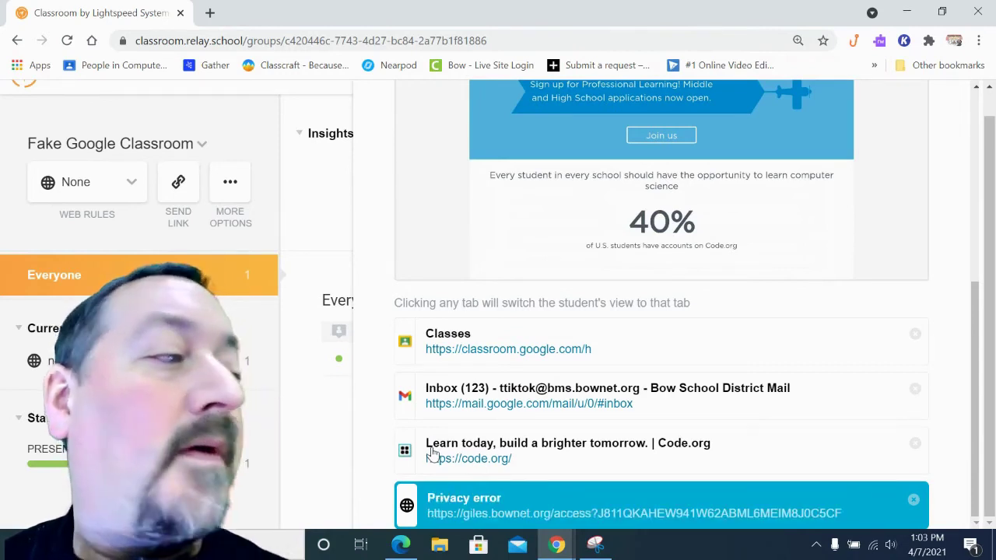
{"action": "scroll", "coordinate": [832, 319], "scroll_direction": "up", "scroll_amount": 3}
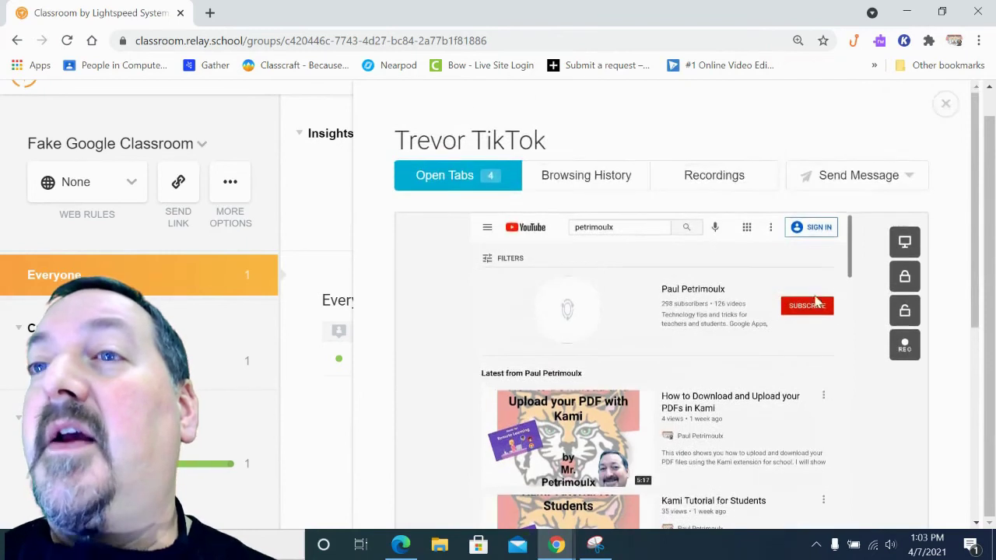
{"action": "scroll", "coordinate": [841, 319], "scroll_direction": "down", "scroll_amount": 5}
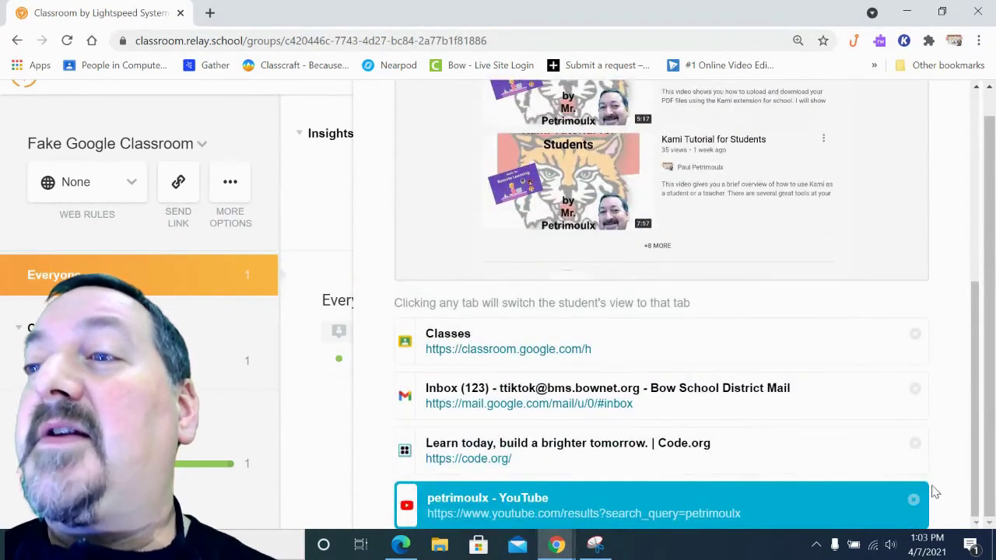
{"action": "left_click", "coordinate": [915, 504]}
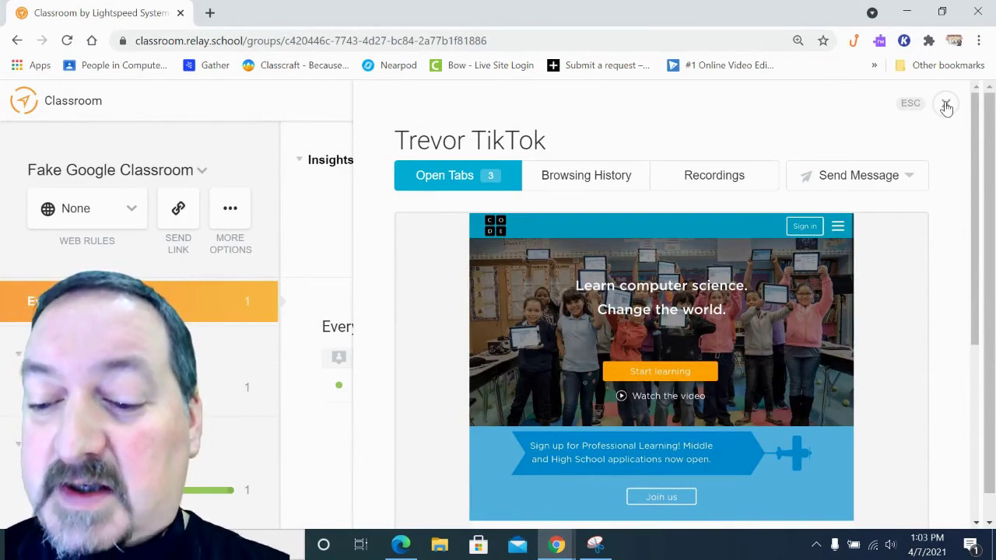
{"action": "left_click", "coordinate": [946, 105]}
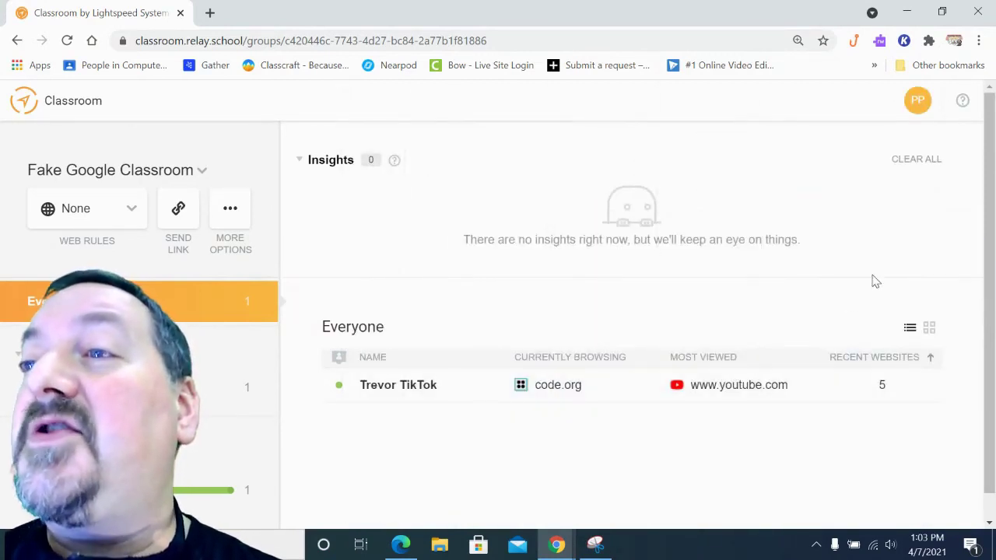
{"action": "left_click", "coordinate": [620, 393]}
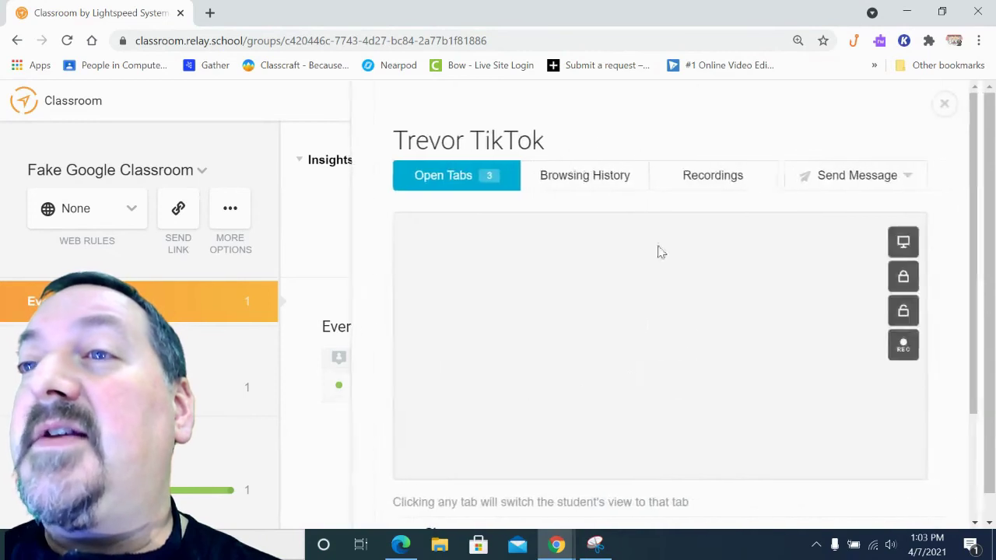
{"action": "left_click", "coordinate": [613, 180]}
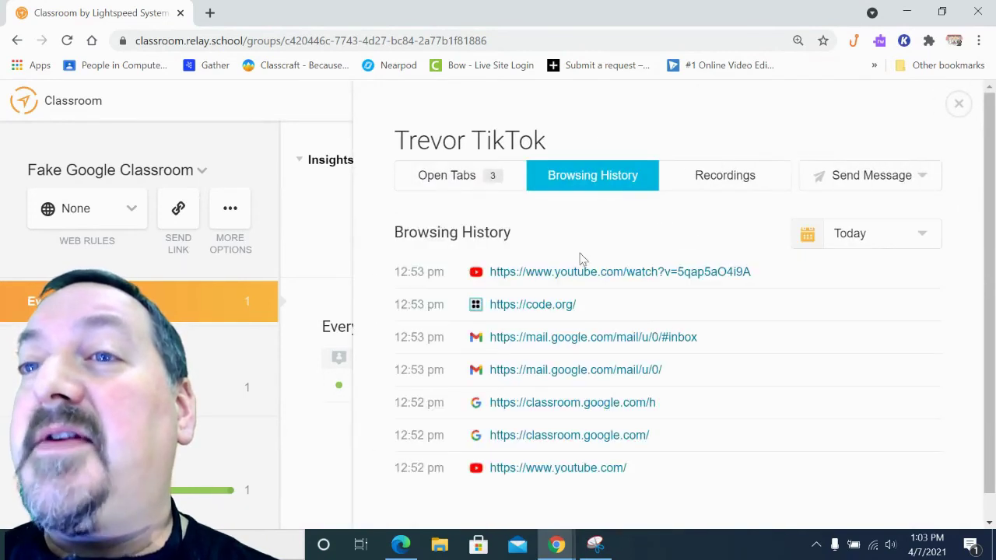
{"action": "left_click", "coordinate": [919, 246]}
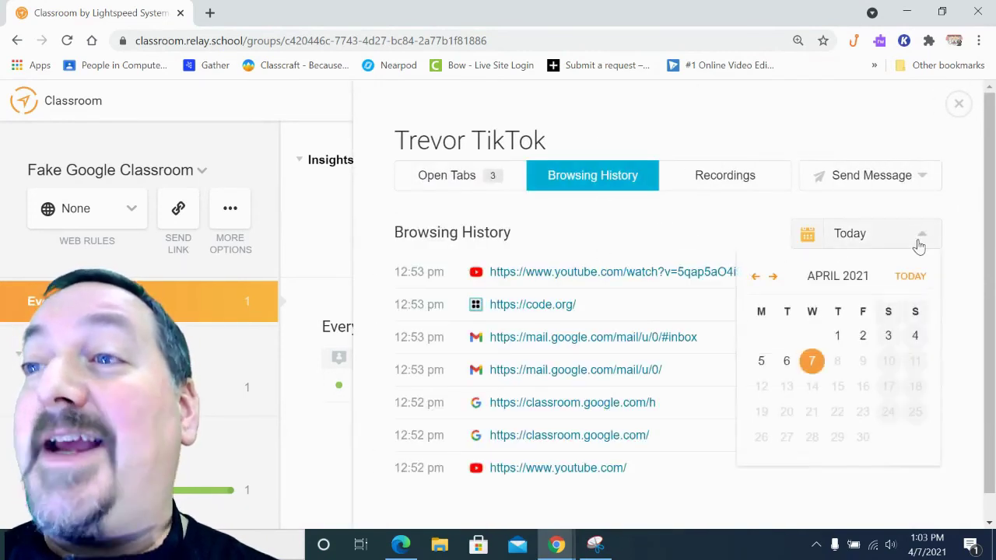
{"action": "left_click", "coordinate": [755, 276]}
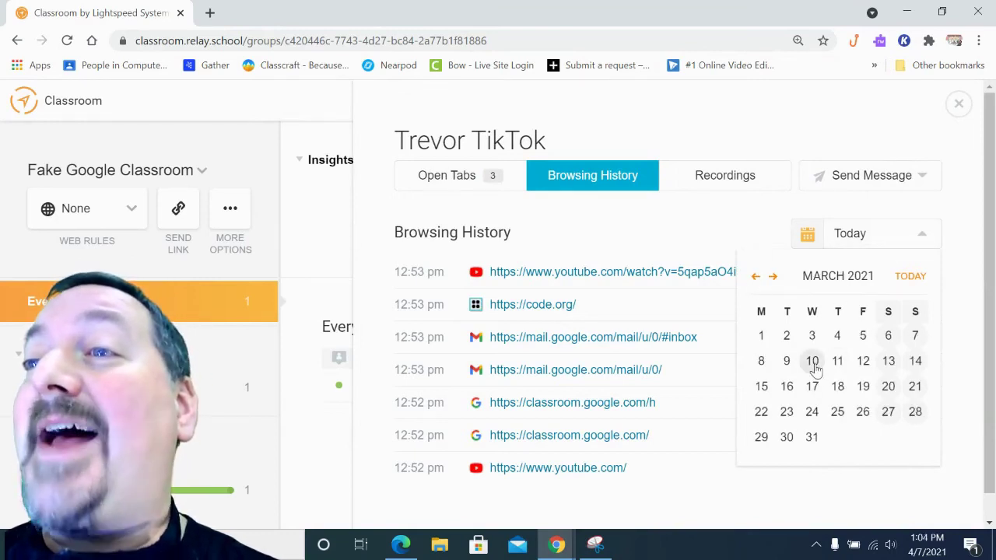
{"action": "left_click", "coordinate": [756, 276]}
{"action": "left_click", "coordinate": [814, 362]}
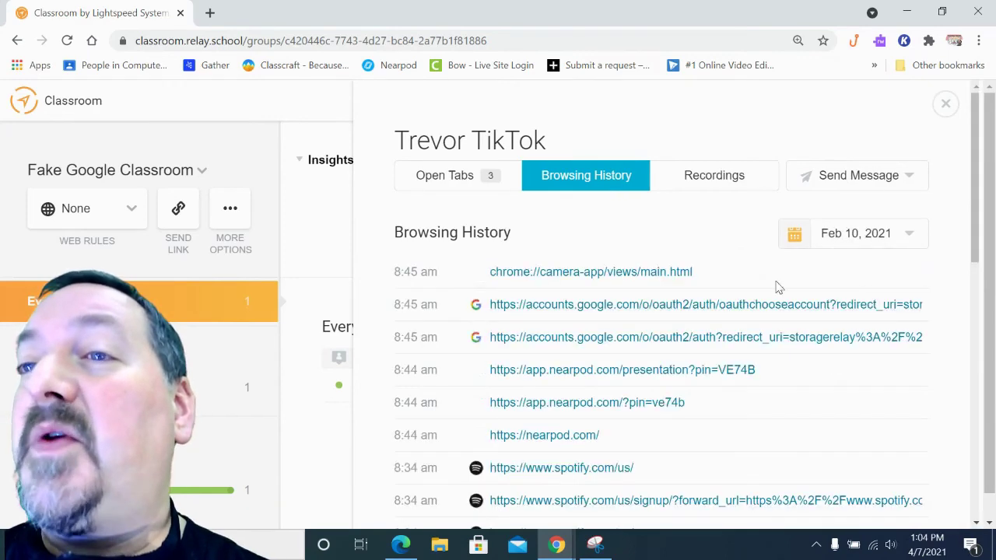
{"action": "scroll", "coordinate": [689, 367], "scroll_direction": "down", "scroll_amount": 7}
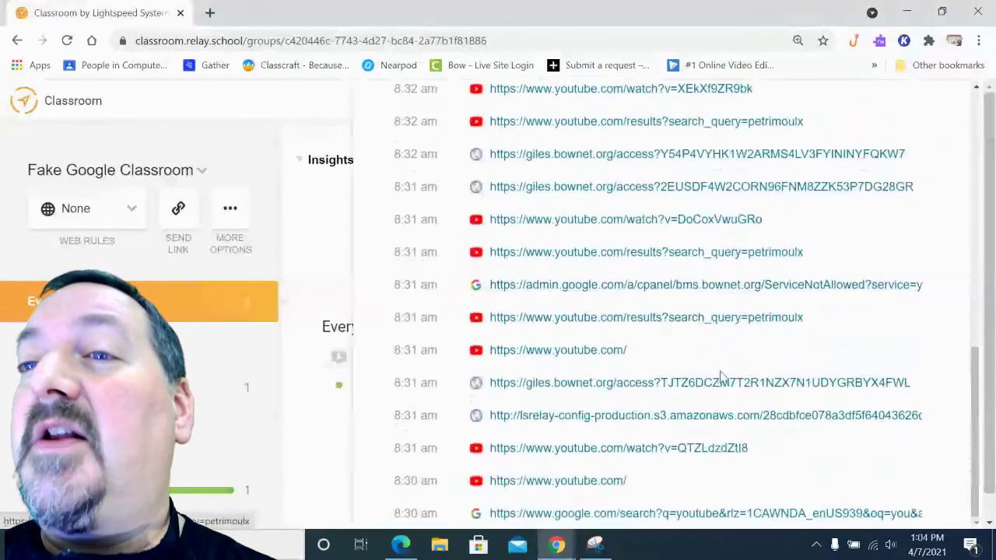
{"action": "scroll", "coordinate": [737, 374], "scroll_direction": "up", "scroll_amount": 4}
{"action": "scroll", "coordinate": [736, 374], "scroll_direction": "up", "scroll_amount": 4}
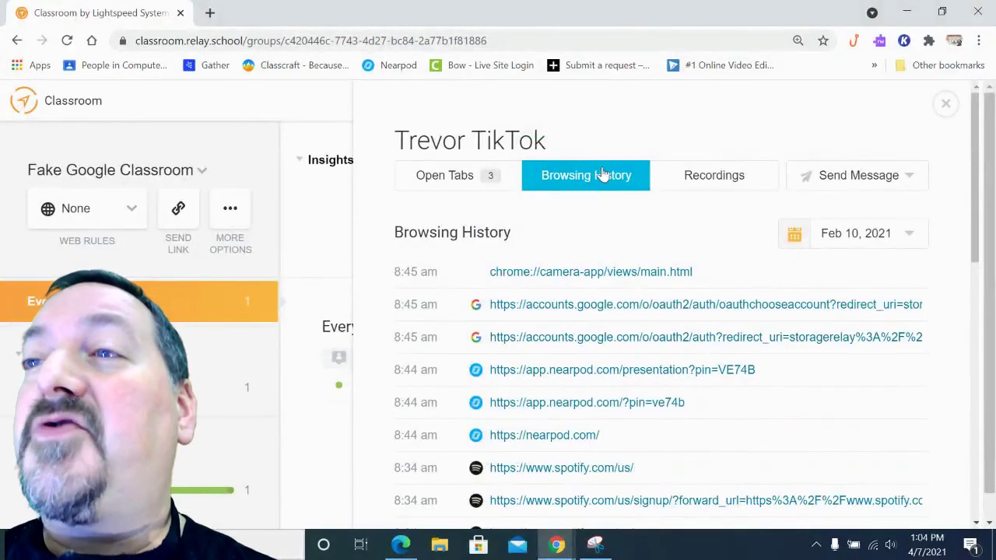
{"action": "left_click", "coordinate": [945, 103]}
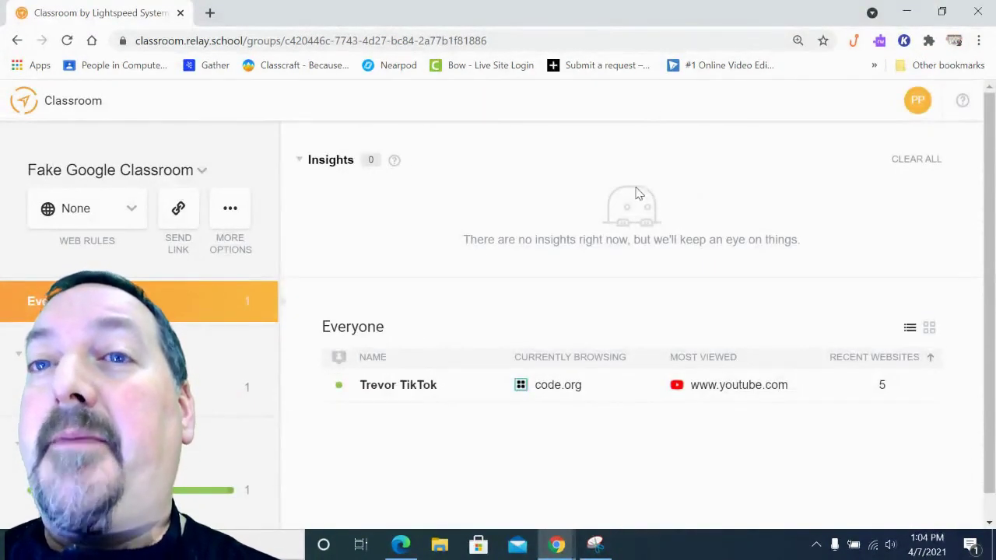